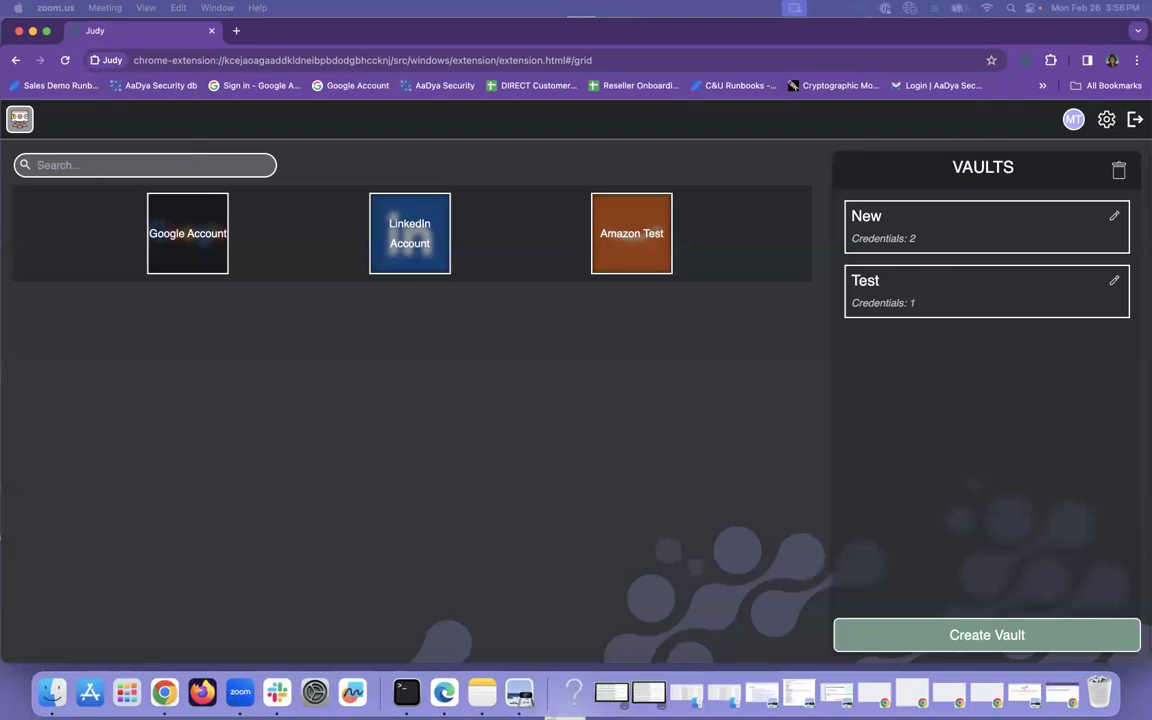
# - Check in Chrome's extension manager that the Judy extension is enabled and in the extensions list that it is pinned
pyautogui.click(1052, 62)
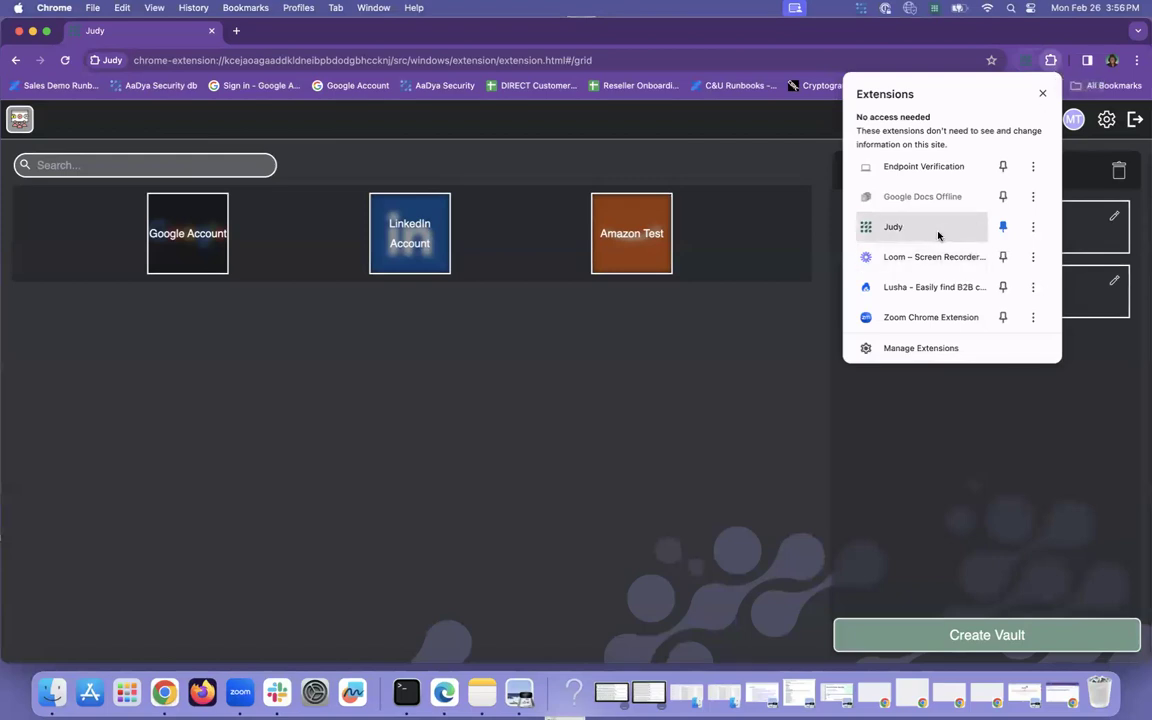
pyautogui.click(955, 348)
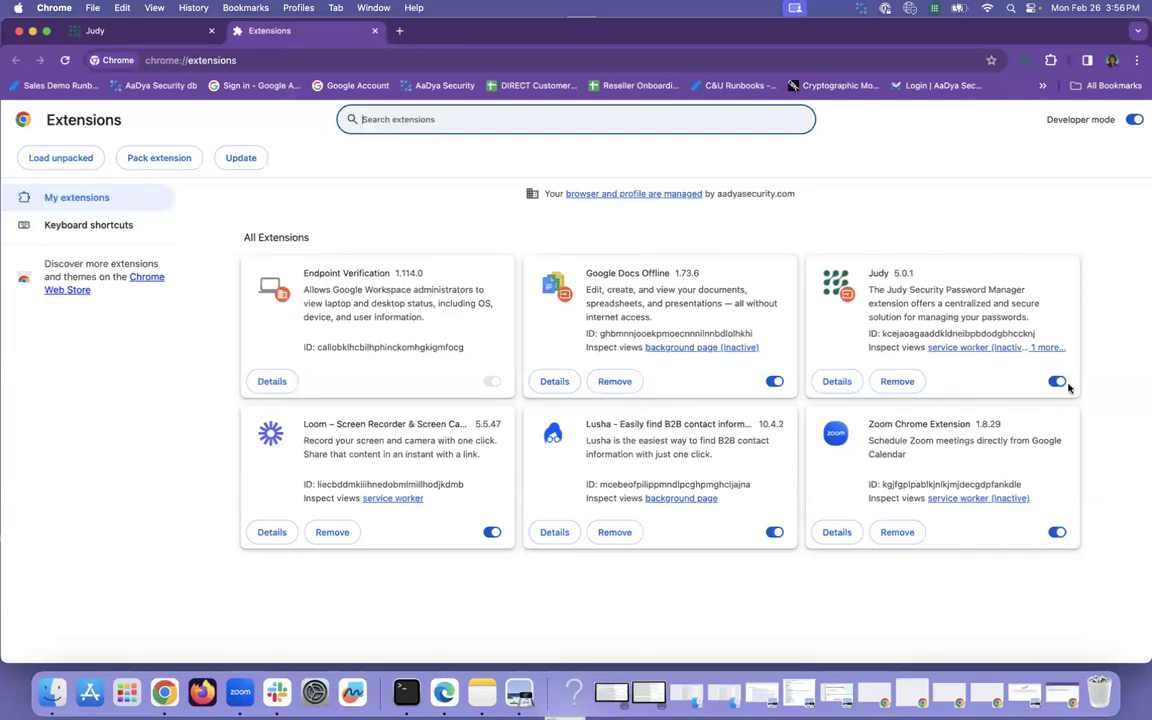
pyautogui.click(1050, 60)
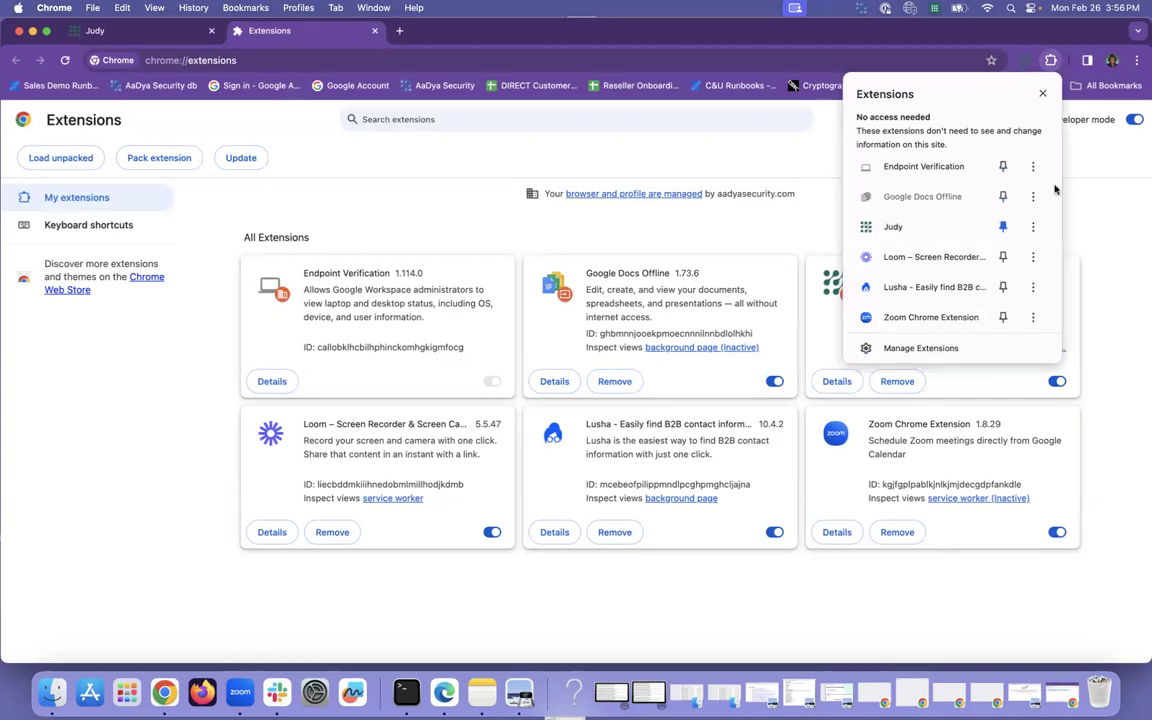
pyautogui.click(1042, 94)
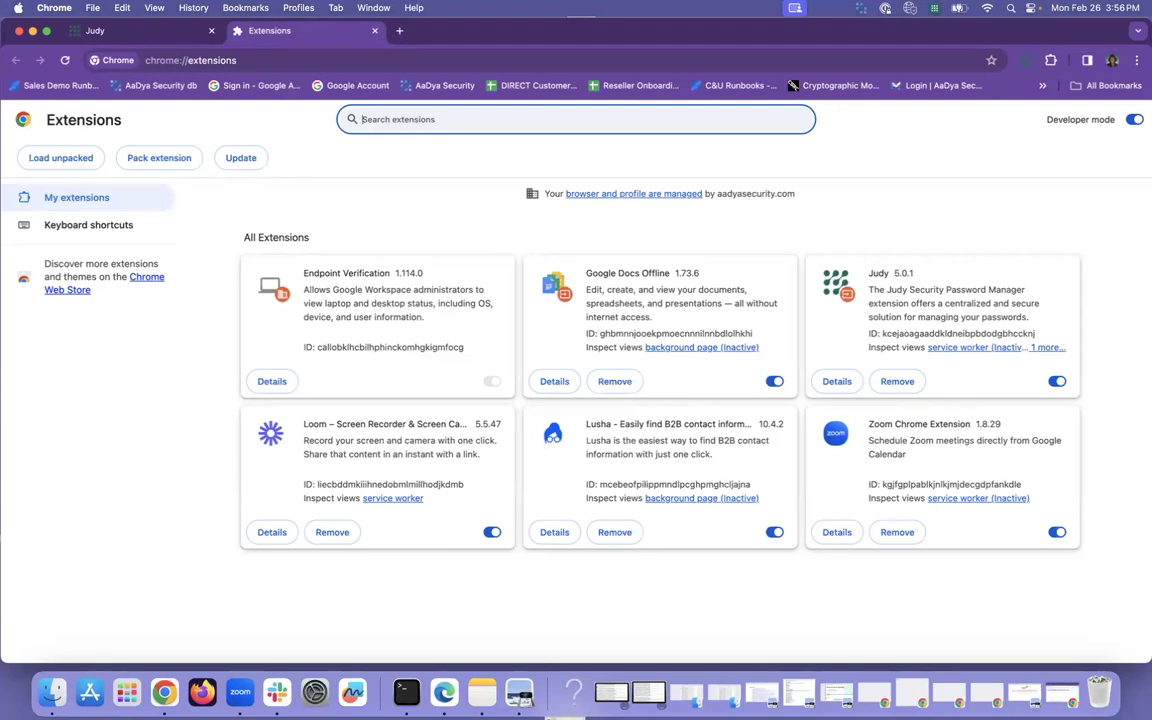
# - Switch to Microsoft Edge, hide the Judy extension from the toolbar and show it again, then move the Edge window away
pyautogui.moveTo(2, 245); pyautogui.dragTo(693, 101)
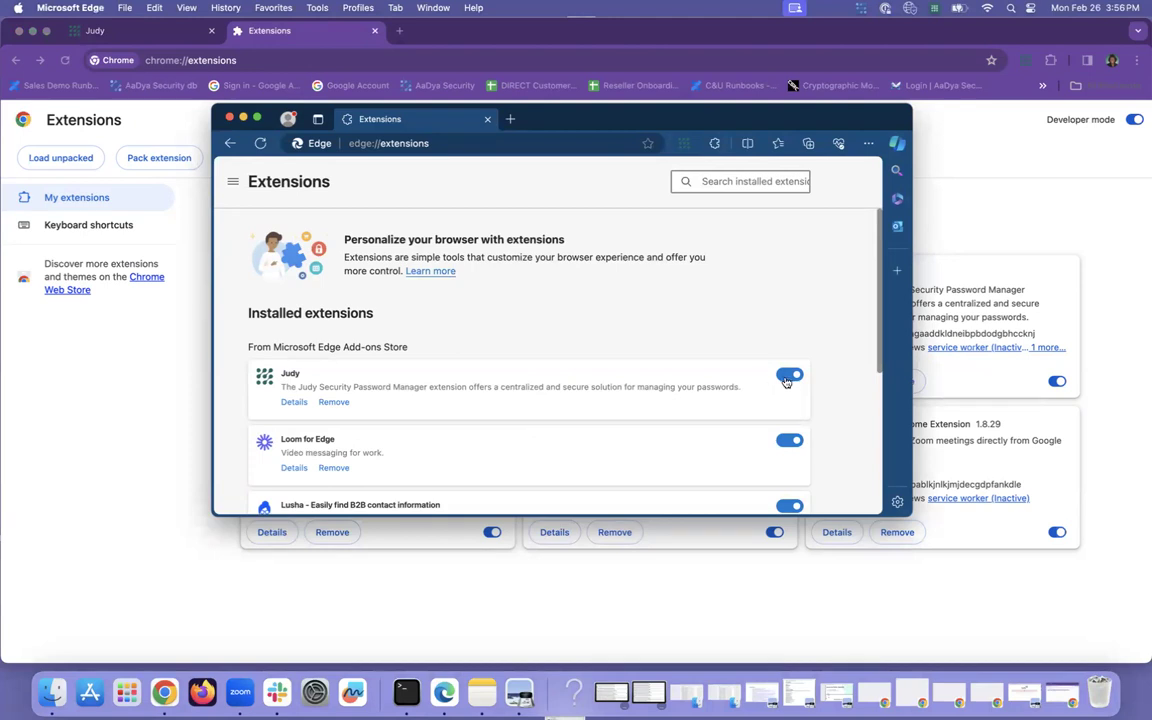
pyautogui.click(714, 143)
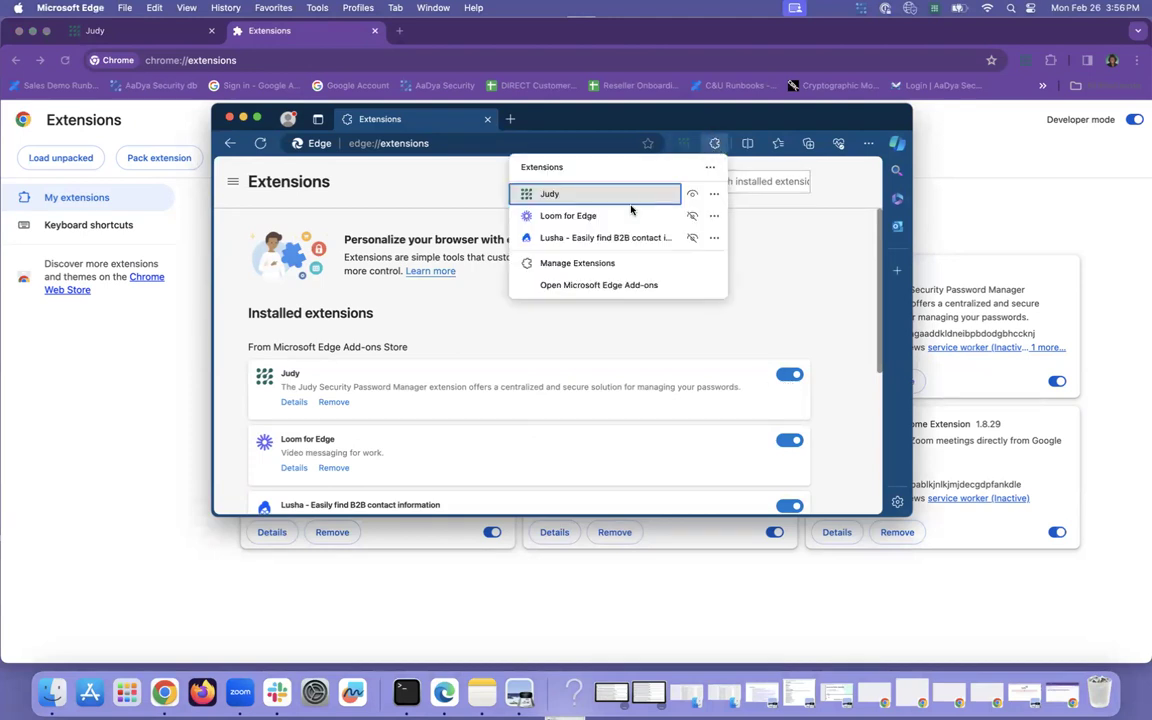
pyautogui.click(692, 196)
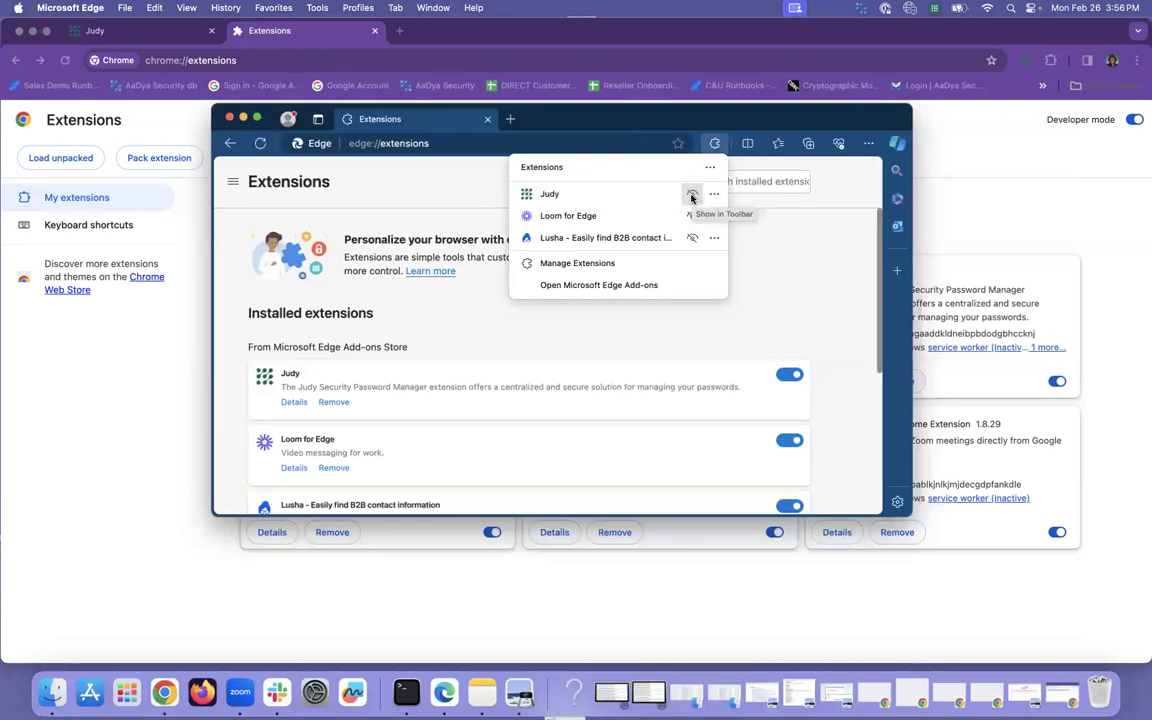
pyautogui.click(692, 196)
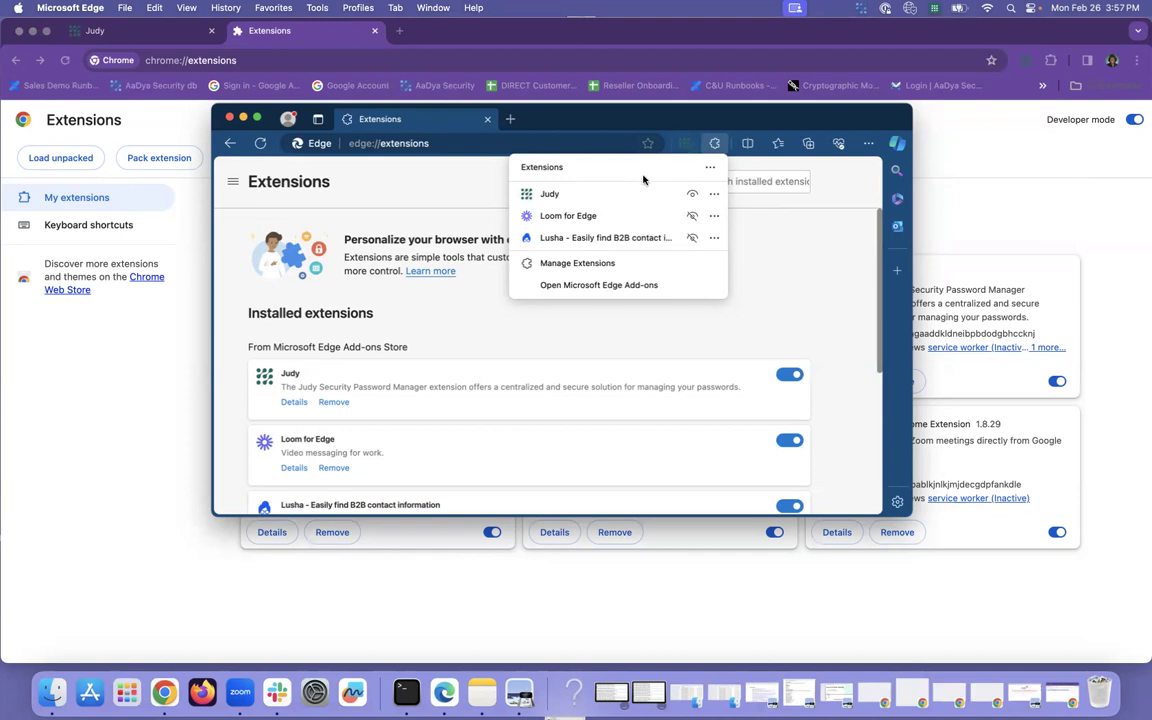
pyautogui.moveTo(743, 121); pyautogui.dragTo(0, 100)
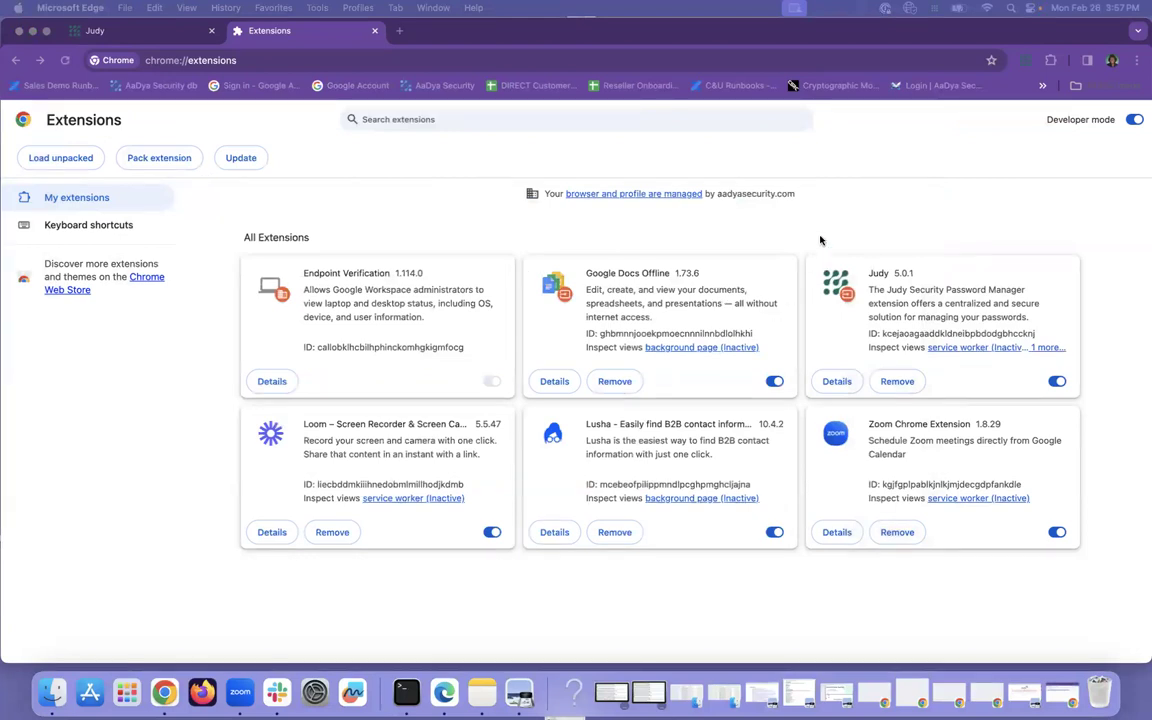
# - Return to the Judy page in Chrome and create a vault named "Test IT"
pyautogui.click(173, 37)
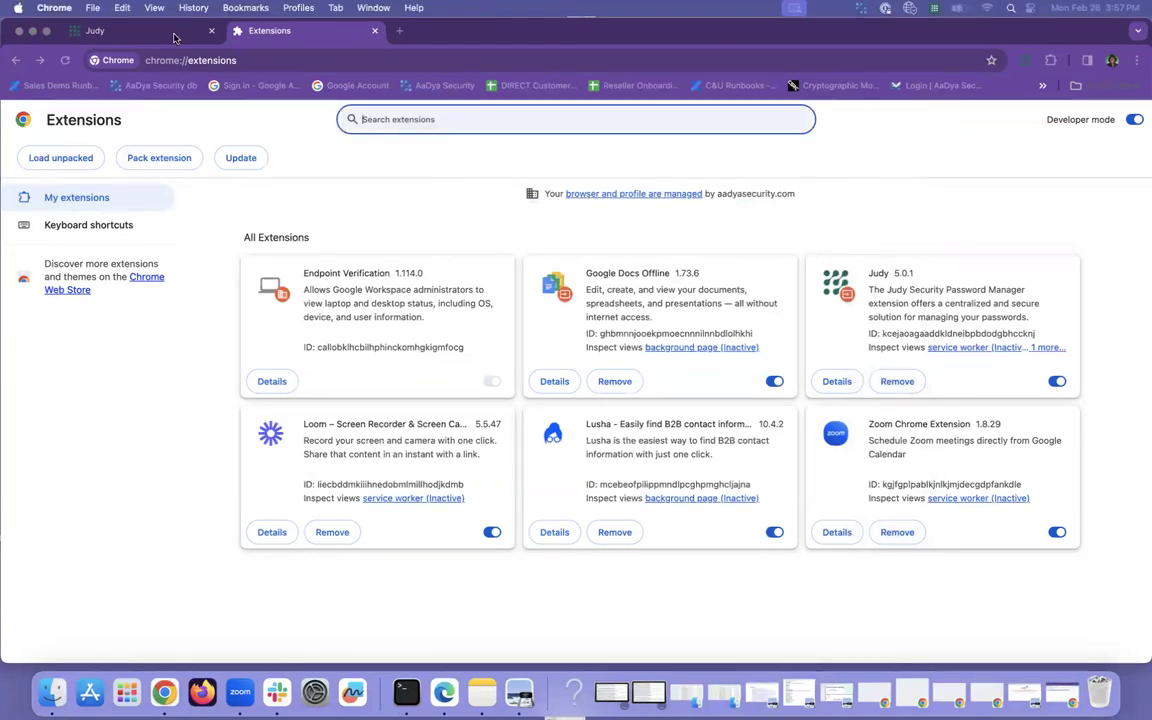
pyautogui.click(173, 37)
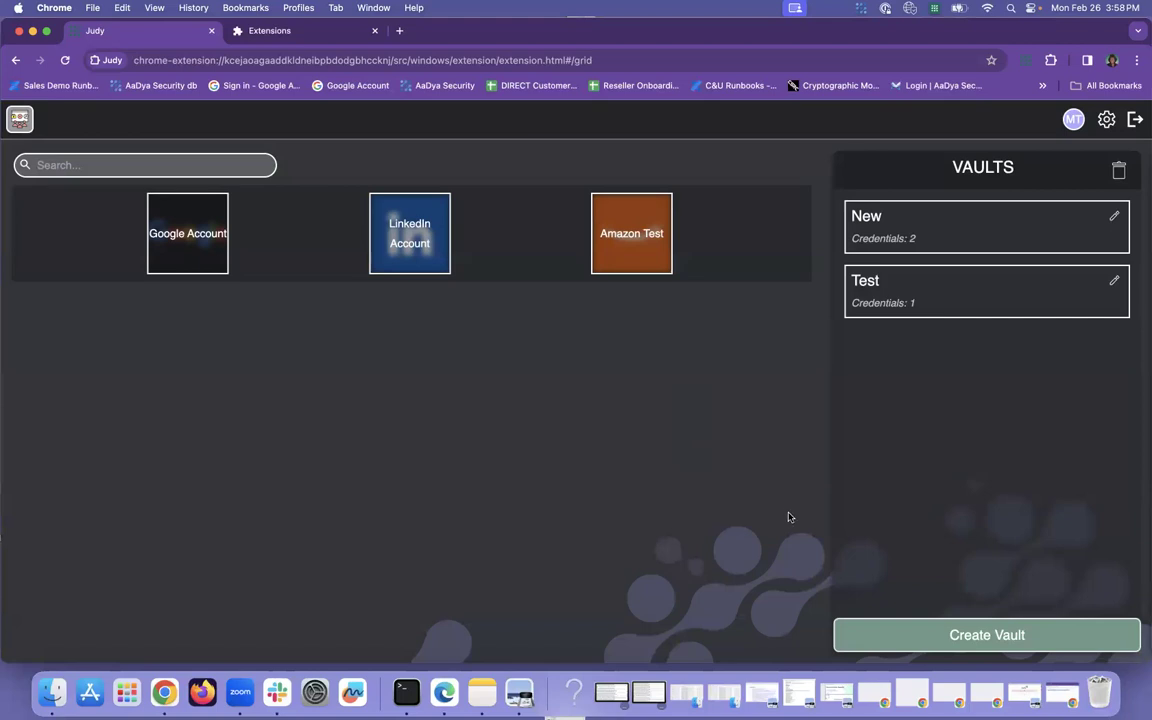
pyautogui.click(1015, 637)
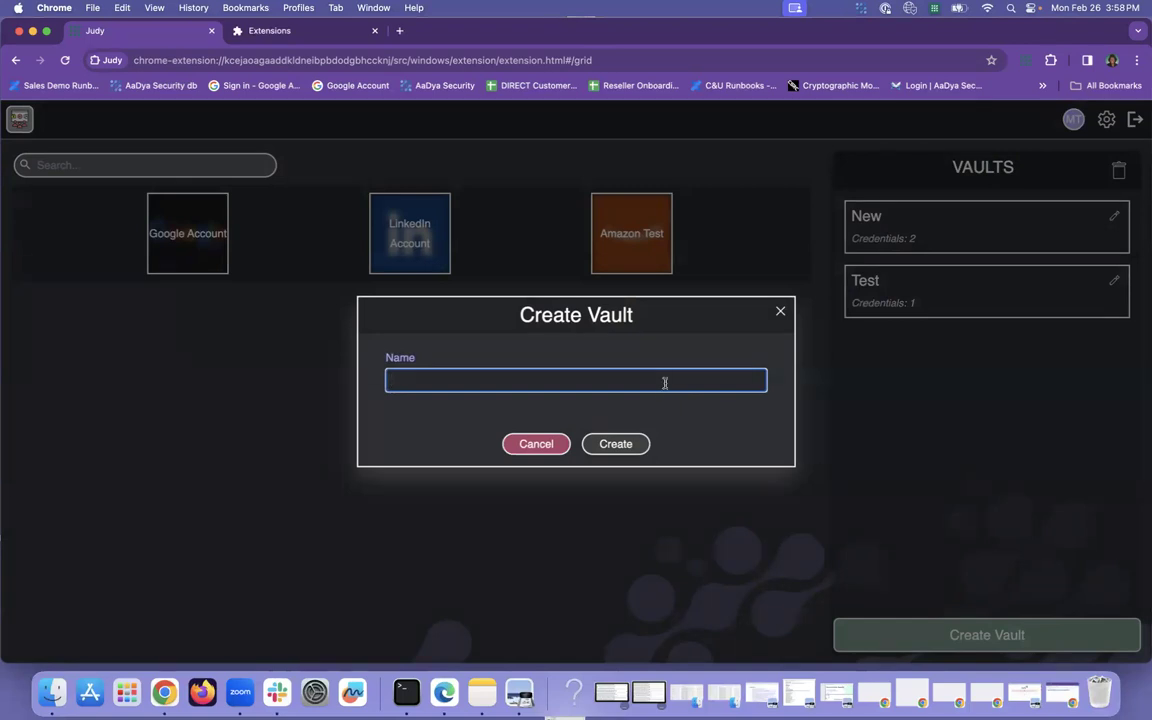
pyautogui.write('Test IT')
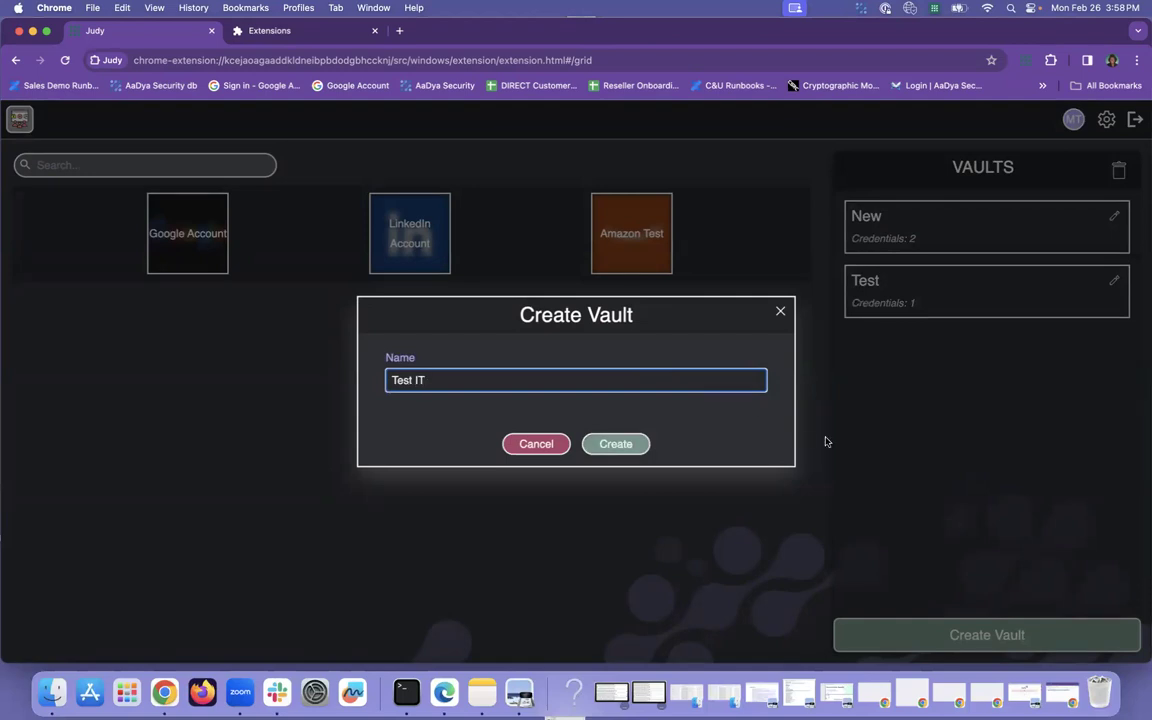
pyautogui.click(628, 444)
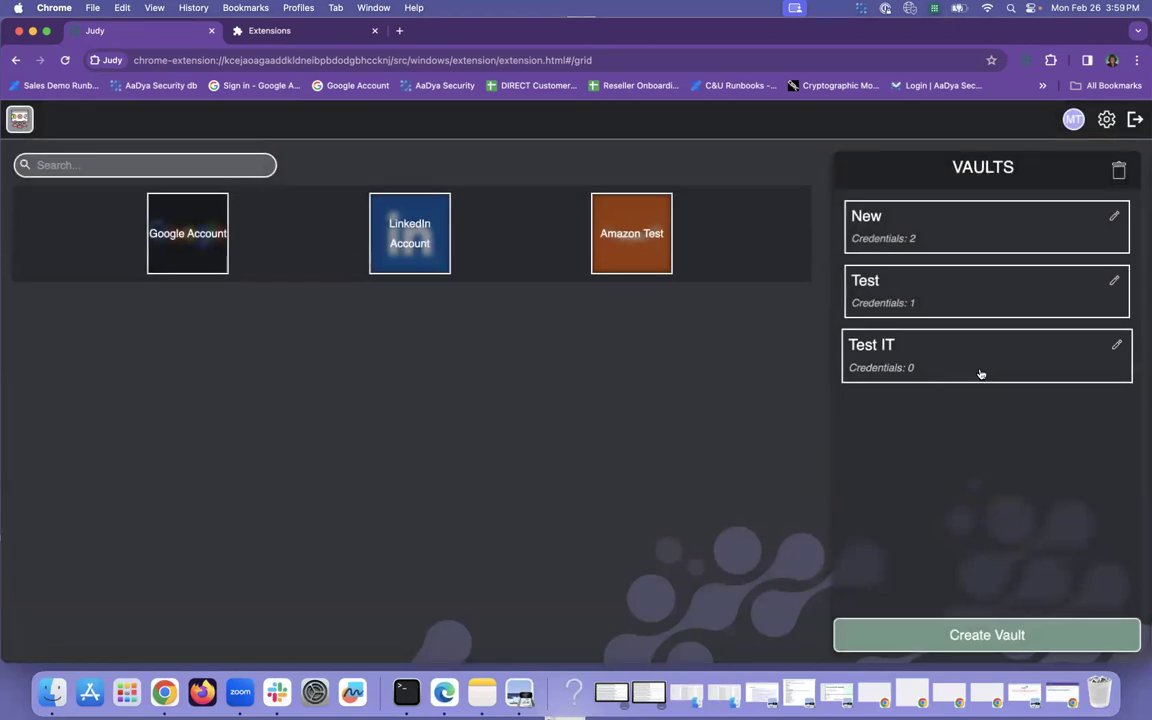
# - Examine the details of the Amazon Test credential in the Test vault and return to the vault list
pyautogui.click(983, 297)
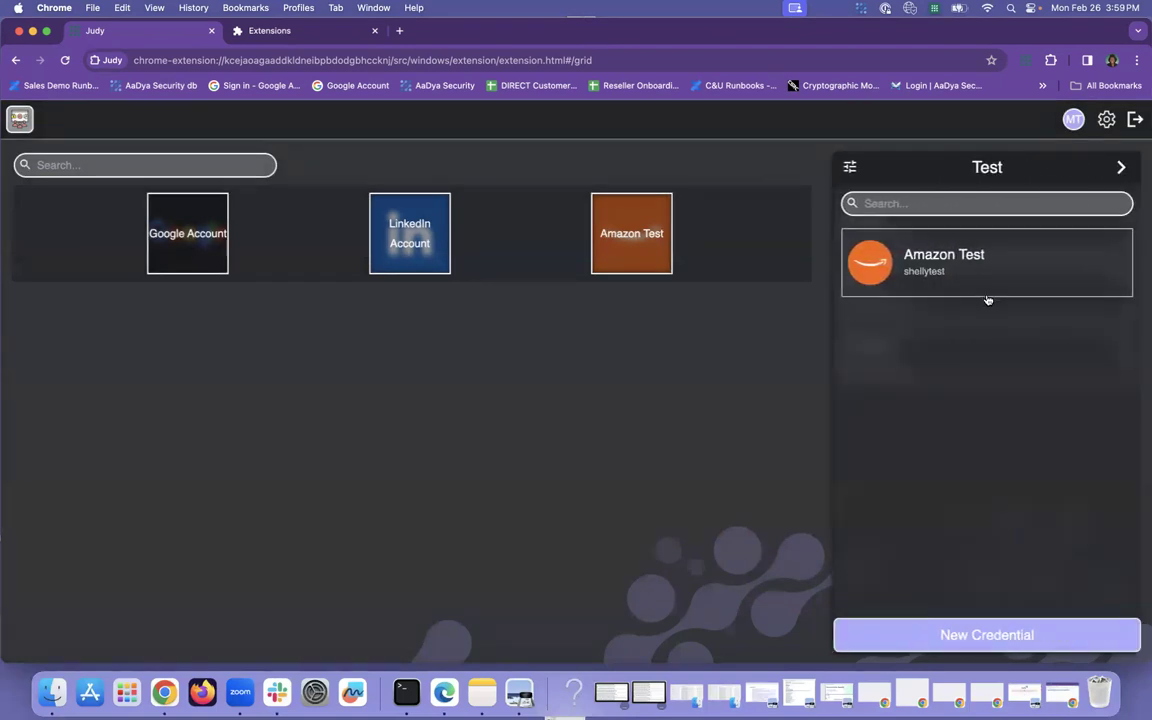
pyautogui.click(1014, 272)
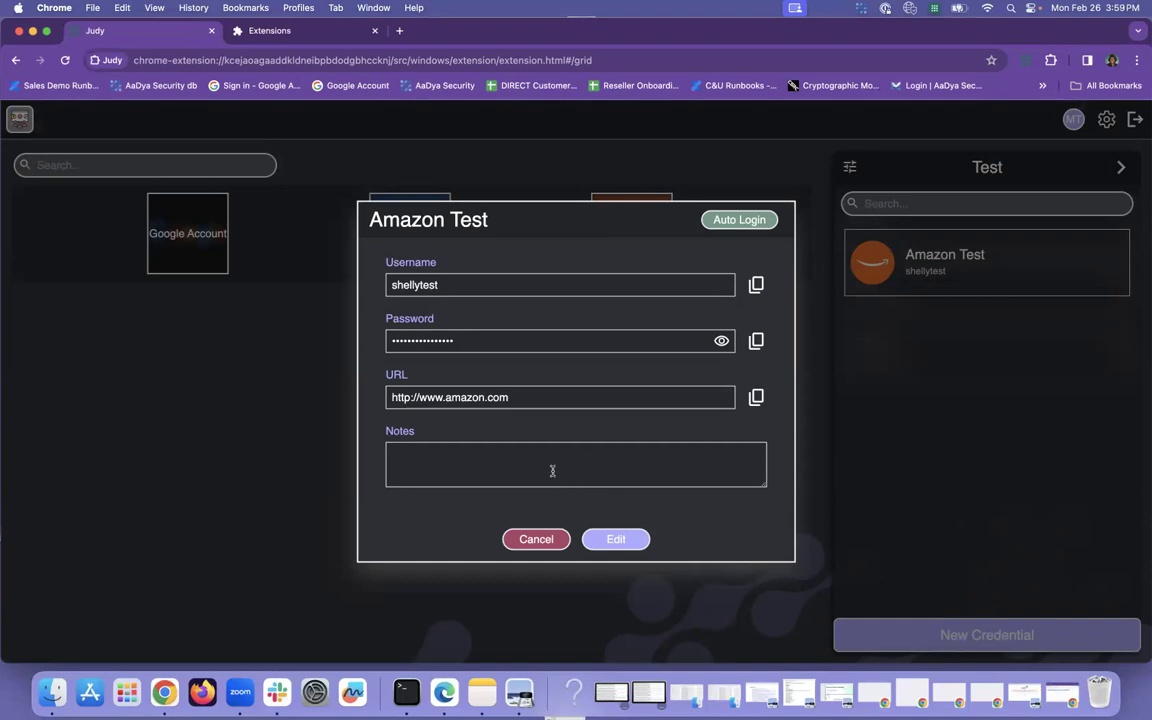
pyautogui.click(546, 544)
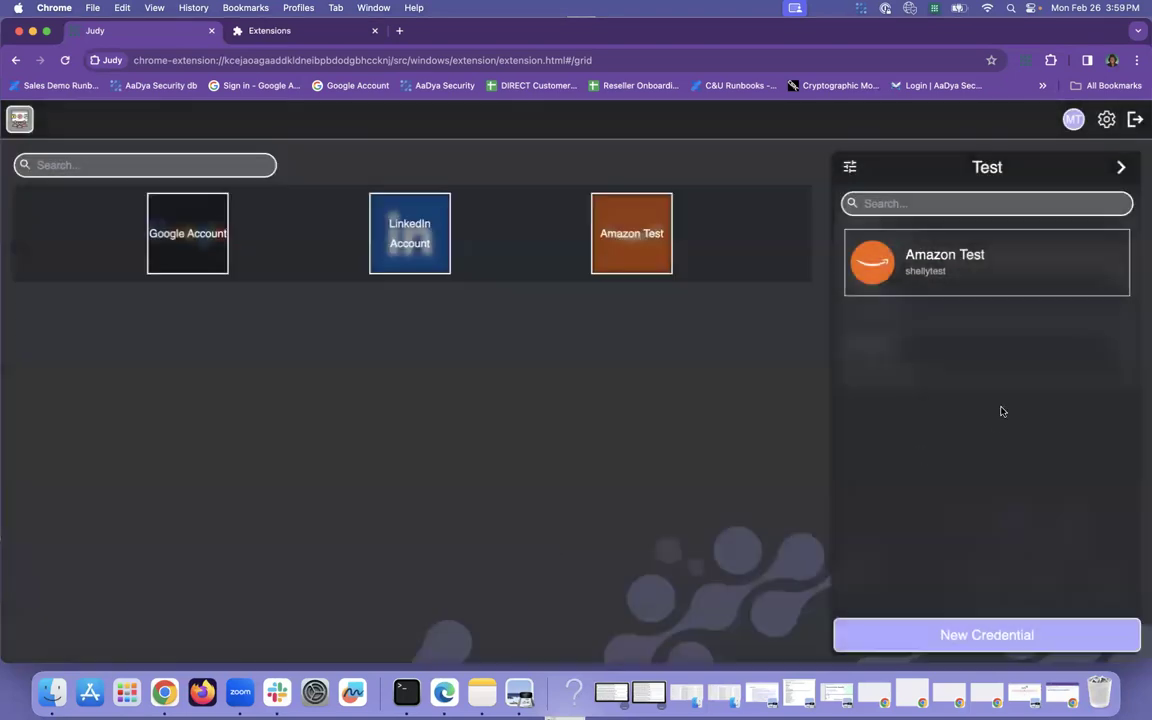
pyautogui.click(1121, 167)
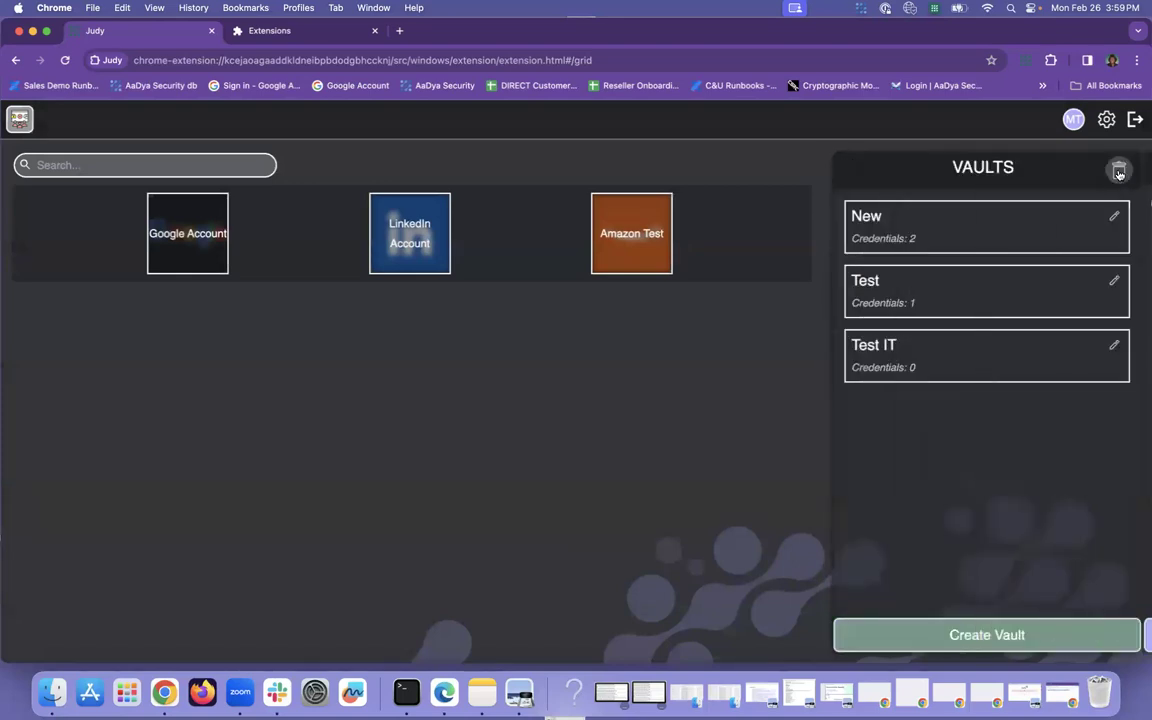
# - Examine the new-credential form in the Test IT vault, including its category choices, and return to the vault list without saving
pyautogui.click(1005, 358)
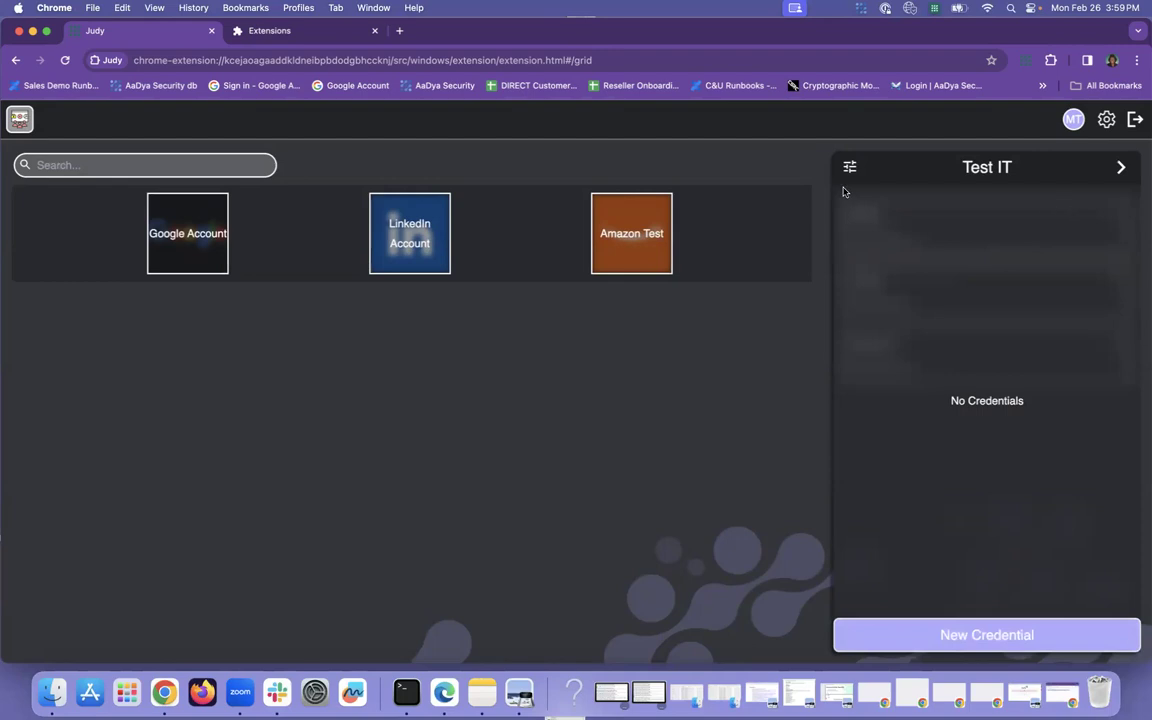
pyautogui.click(1121, 167)
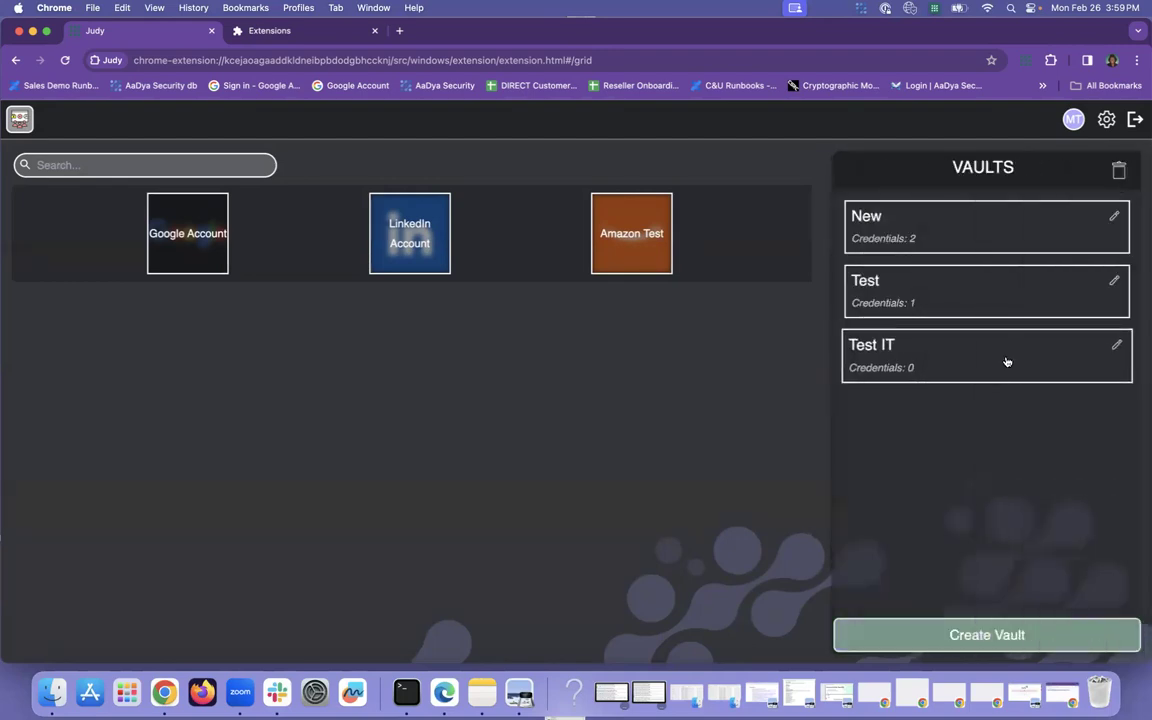
pyautogui.click(1050, 367)
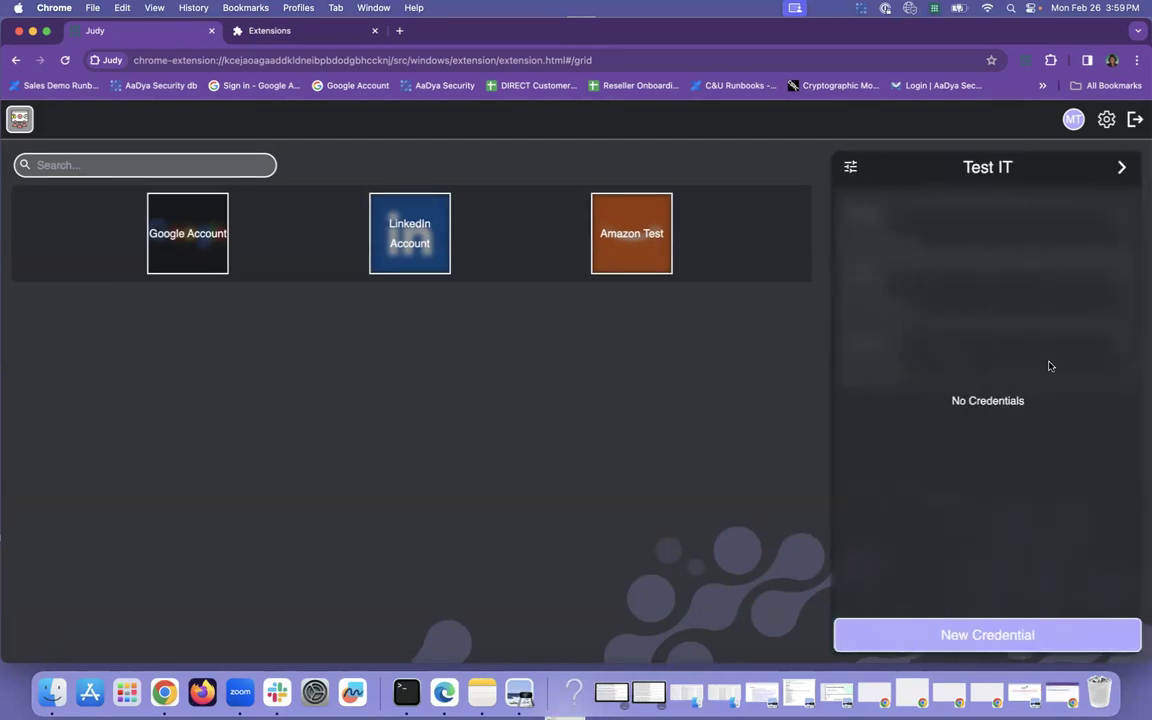
pyautogui.click(1050, 634)
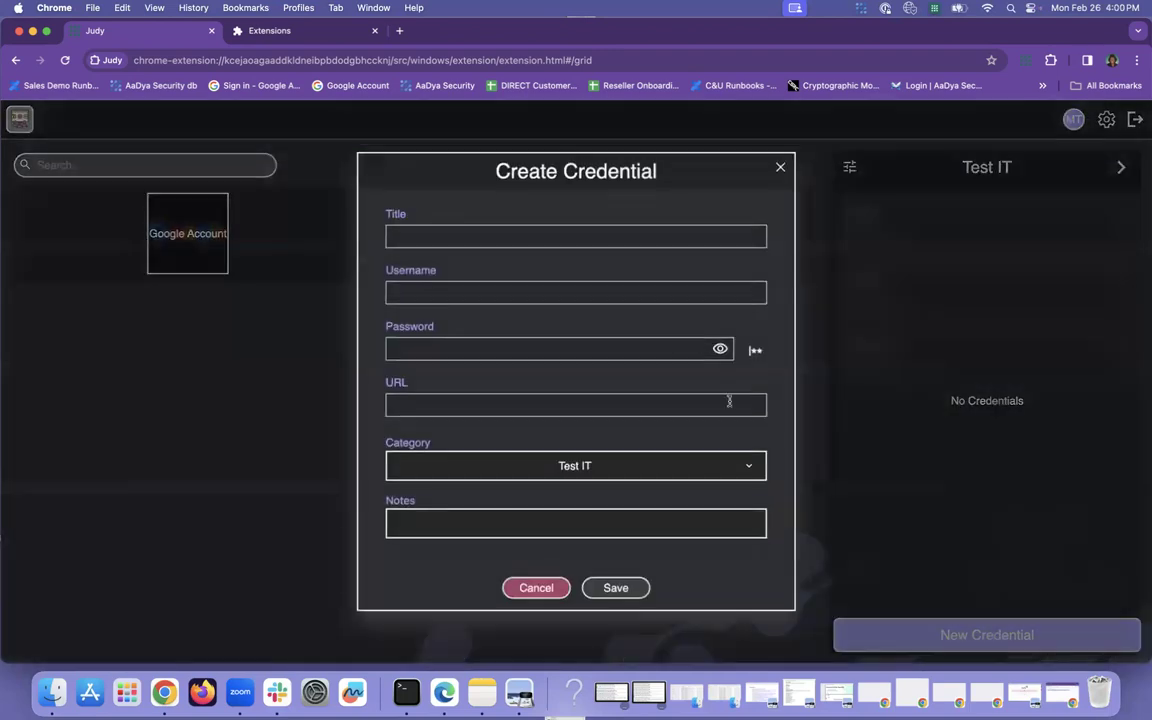
pyautogui.click(515, 236)
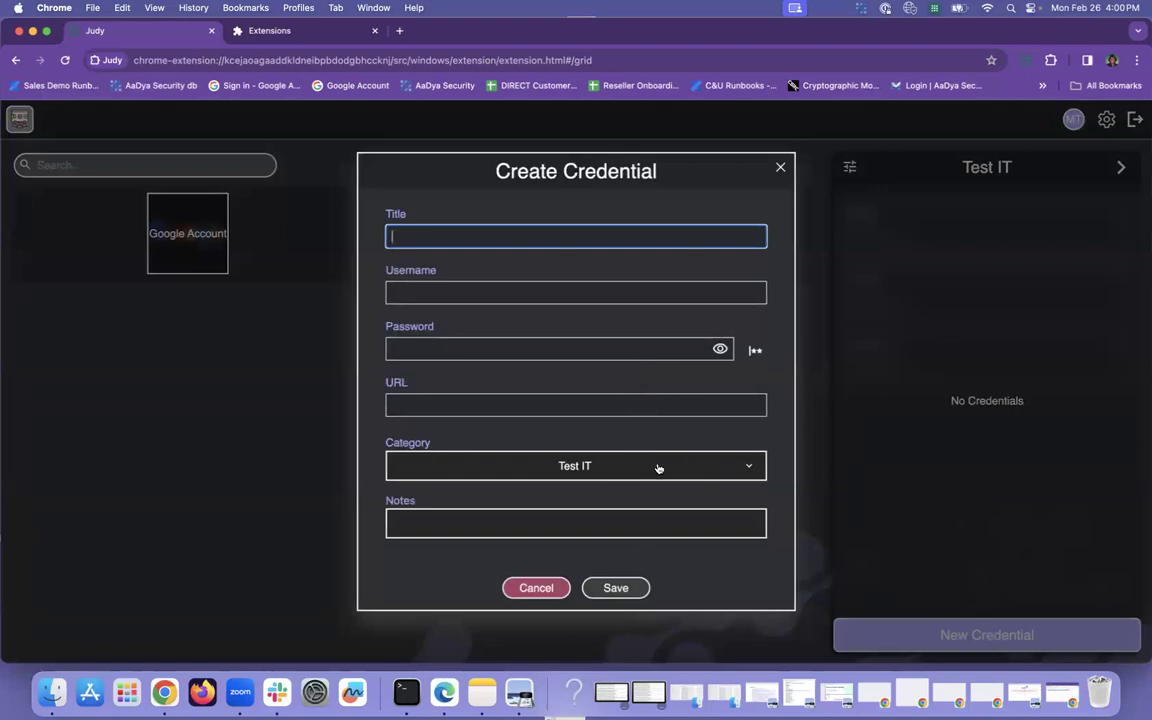
pyautogui.click(749, 470)
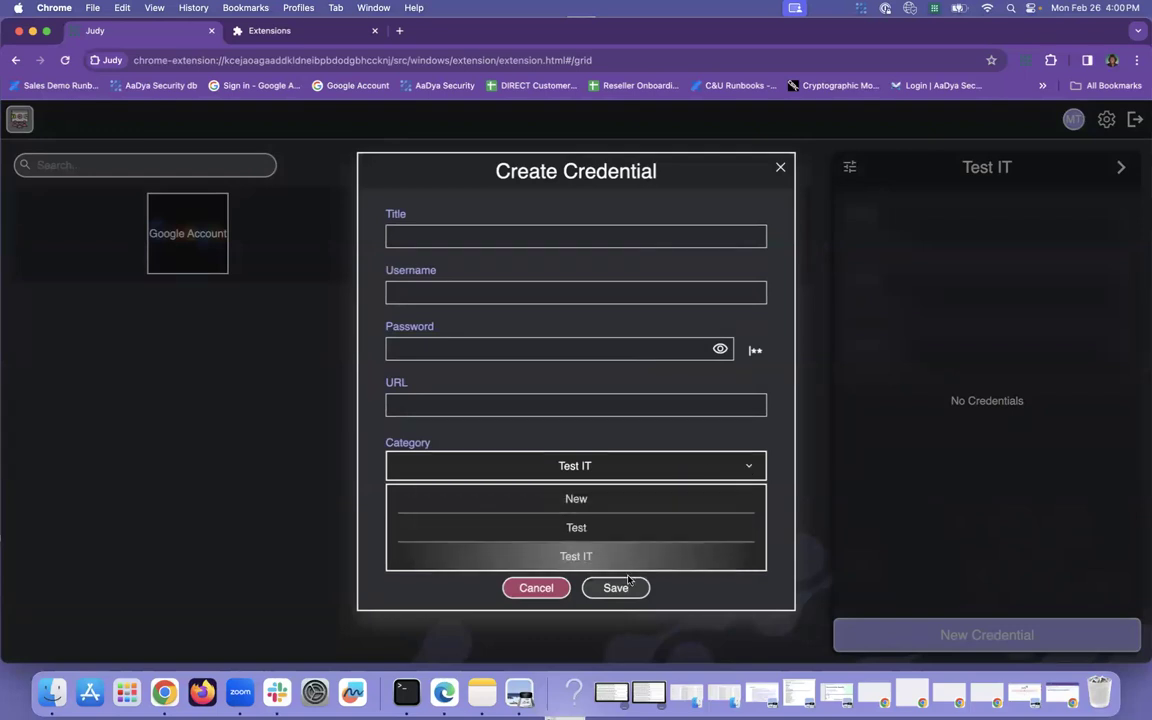
pyautogui.click(560, 590)
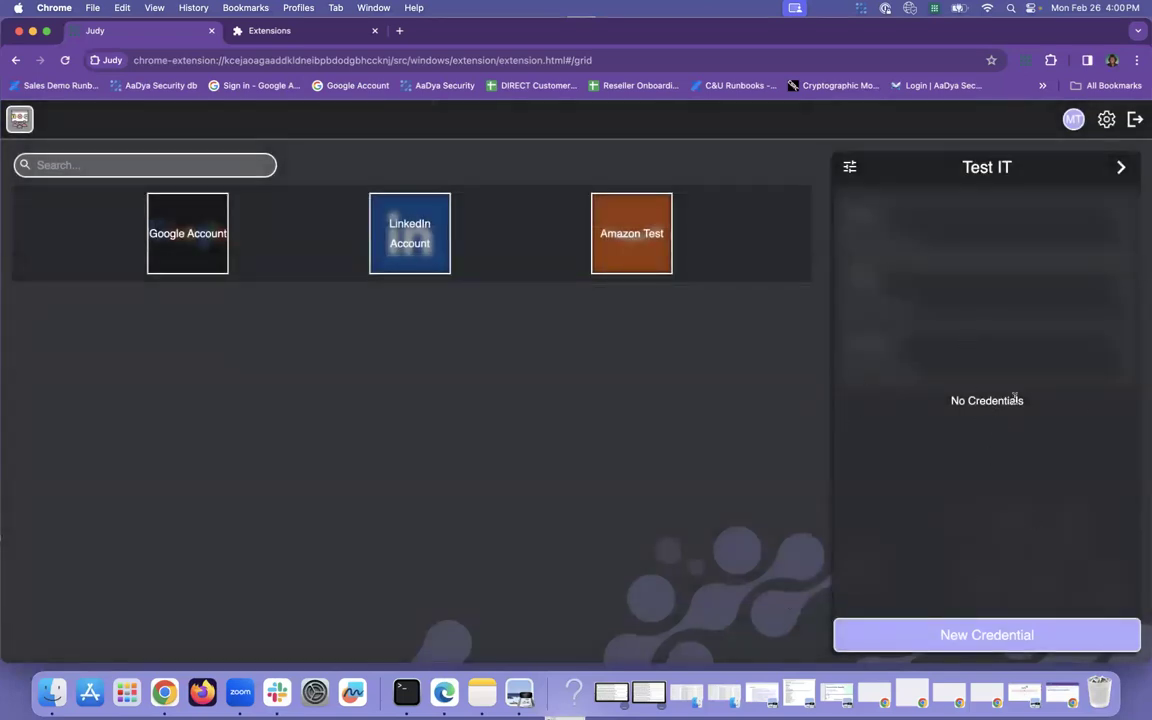
pyautogui.click(1120, 166)
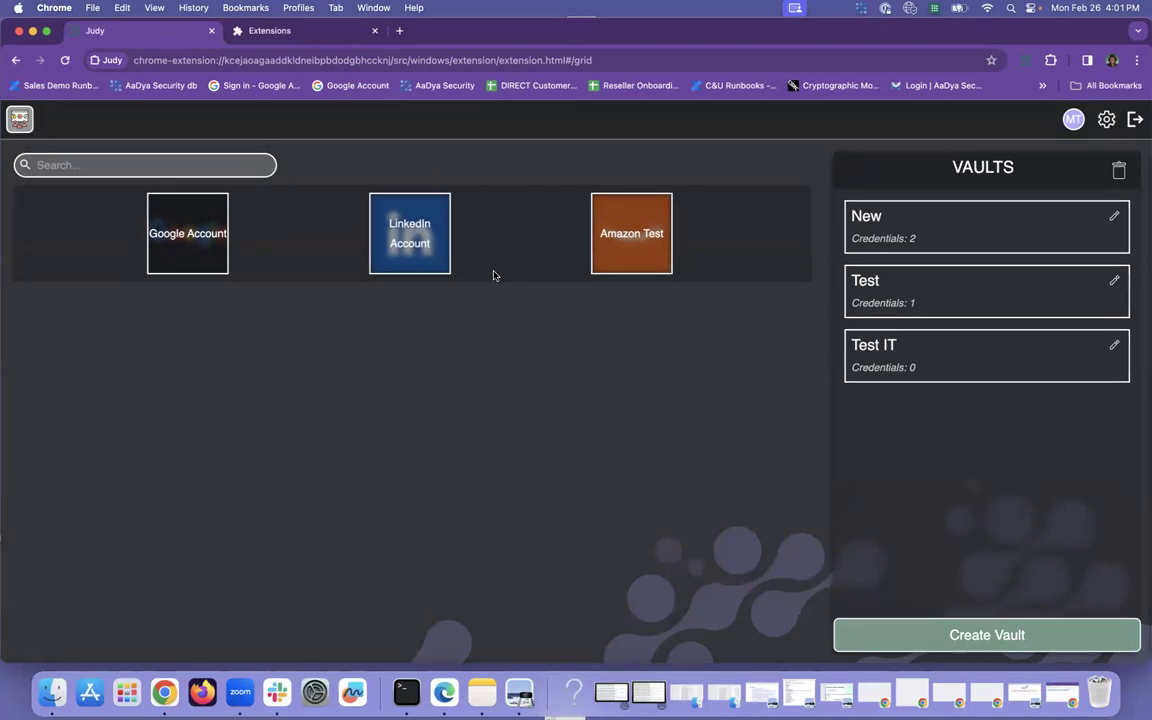
# - Launch the LinkedIn Account and Google Account sites from their saved credential tiles, returning to the Judy page after each
pyautogui.click(416, 247)
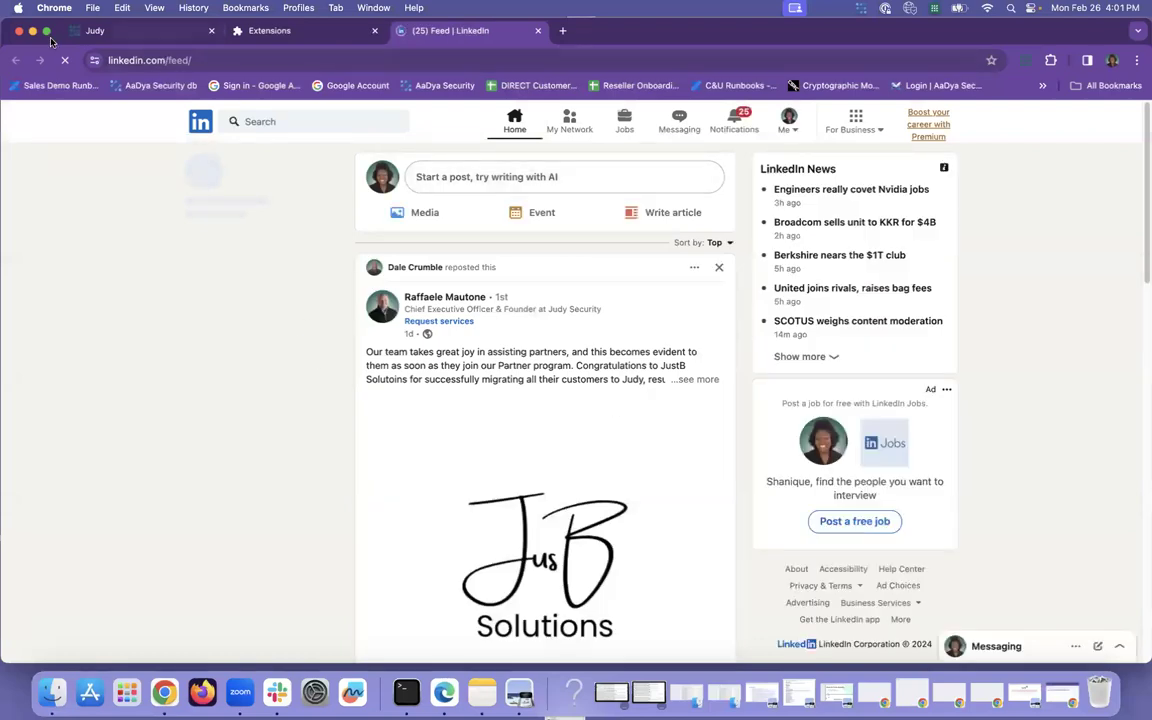
pyautogui.click(285, 32)
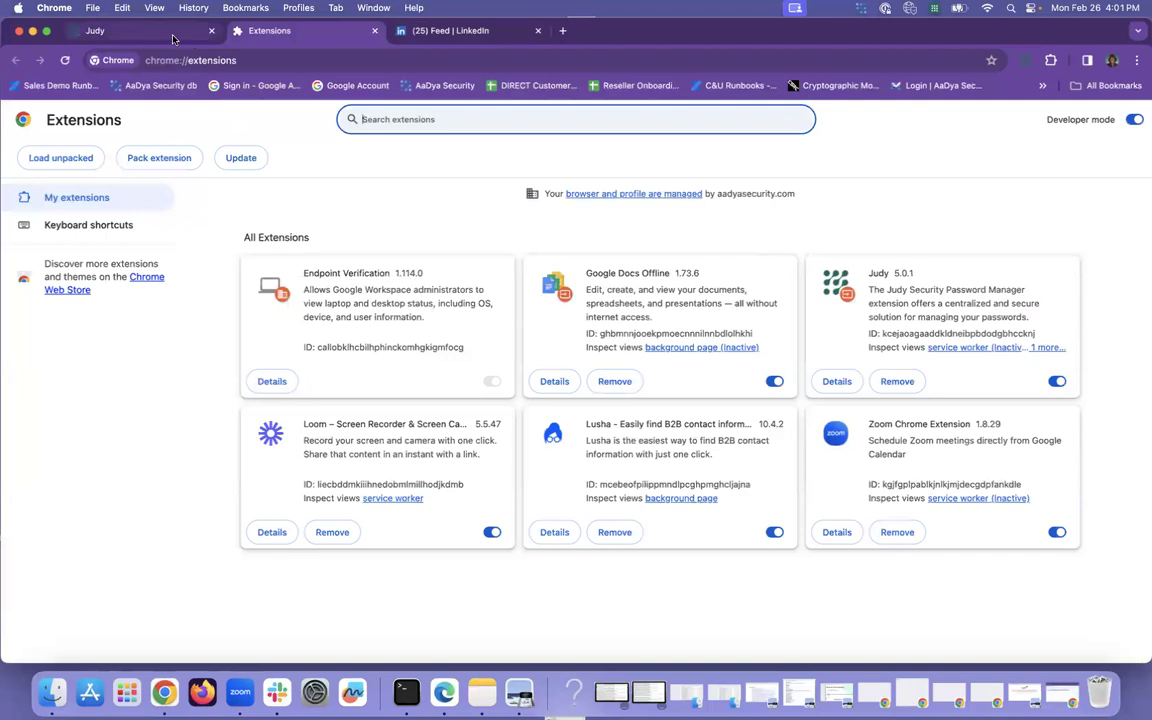
pyautogui.click(172, 35)
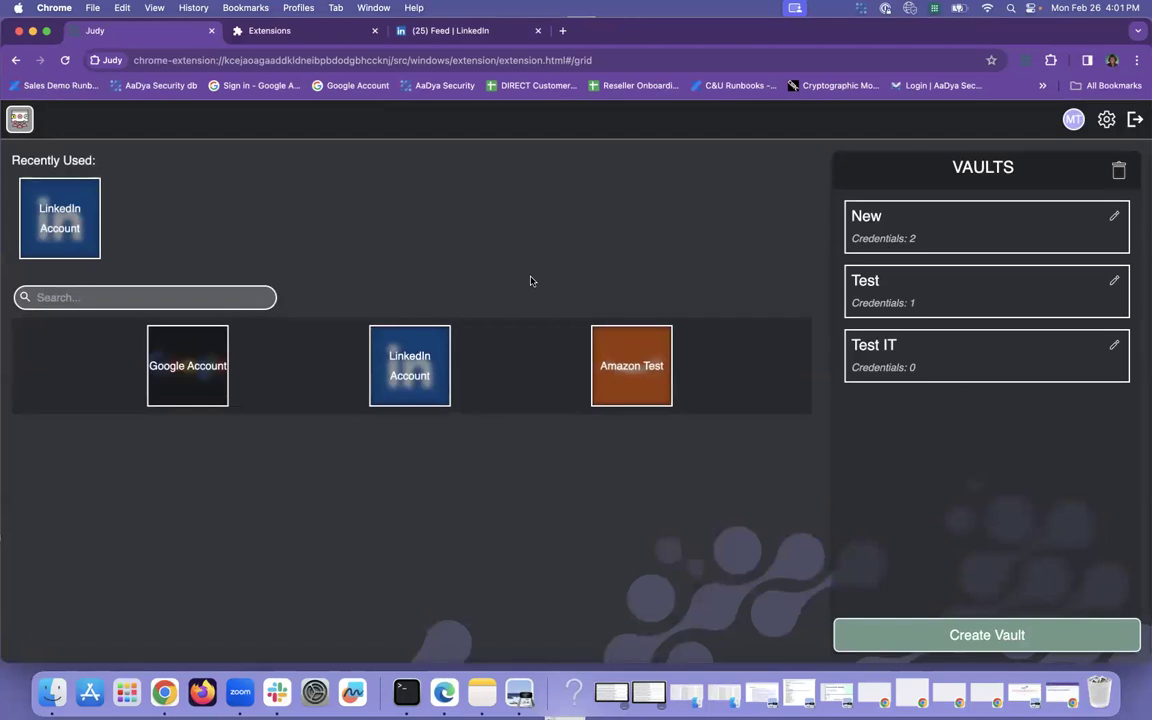
pyautogui.click(200, 388)
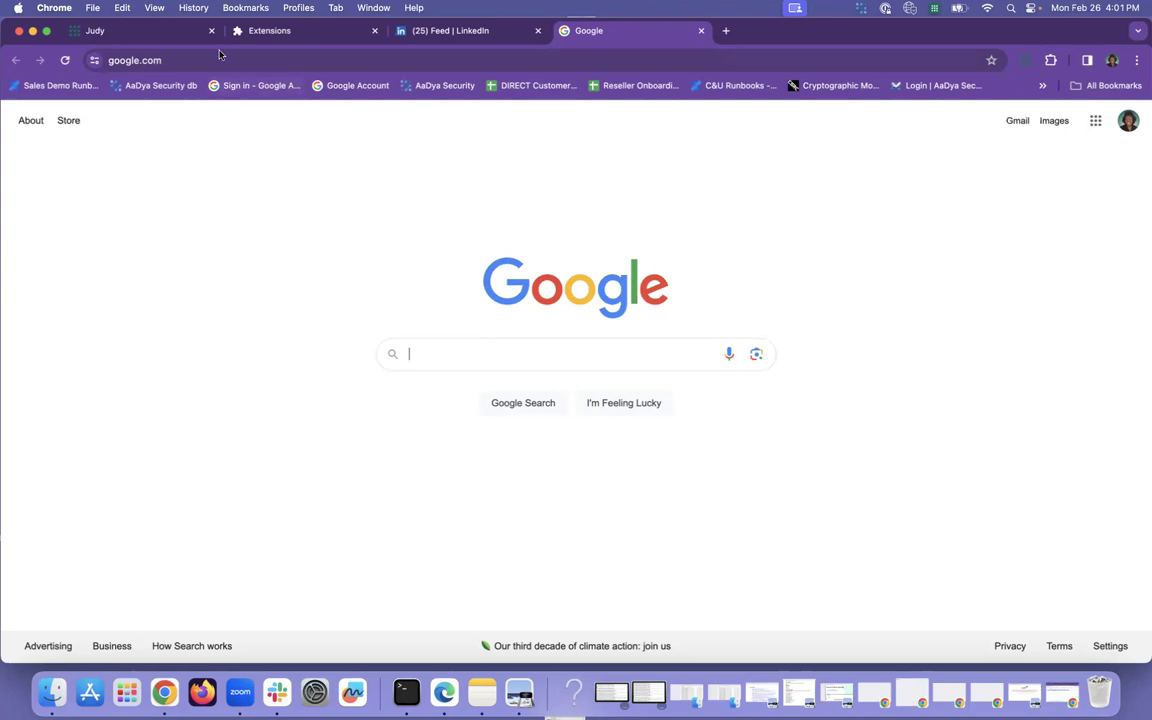
pyautogui.click(138, 33)
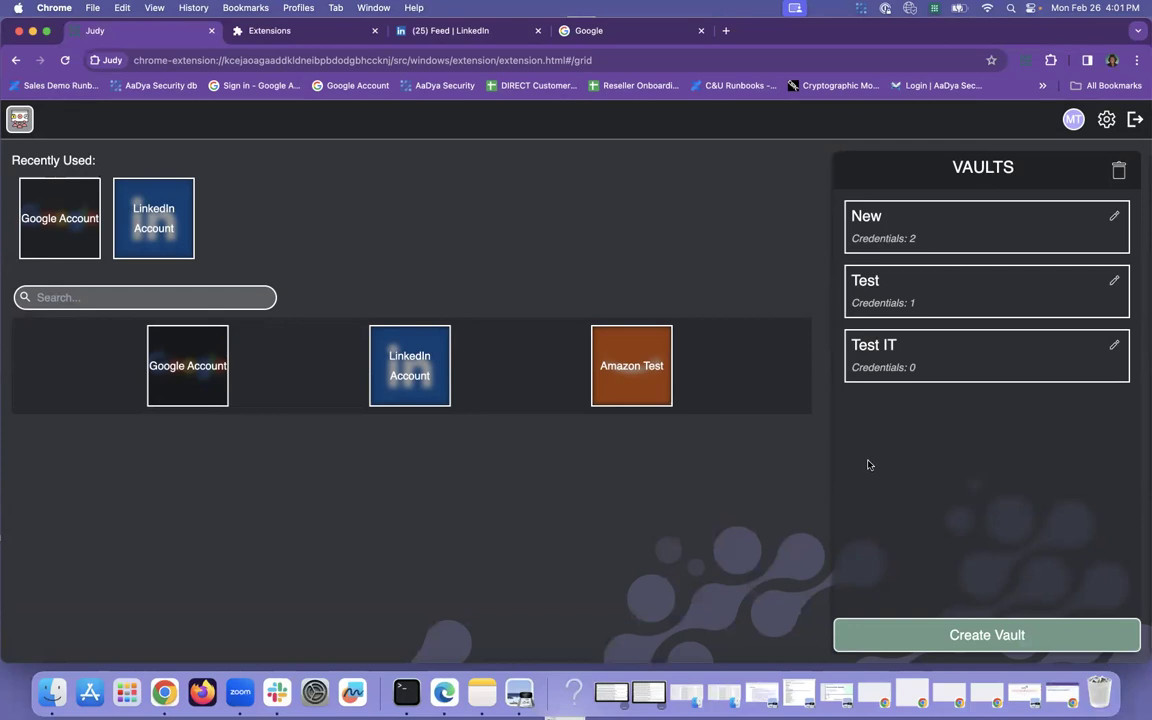
# - Review Judy's link-opening, automatic logout and vault import and export settings without changing them
pyautogui.click(1106, 119)
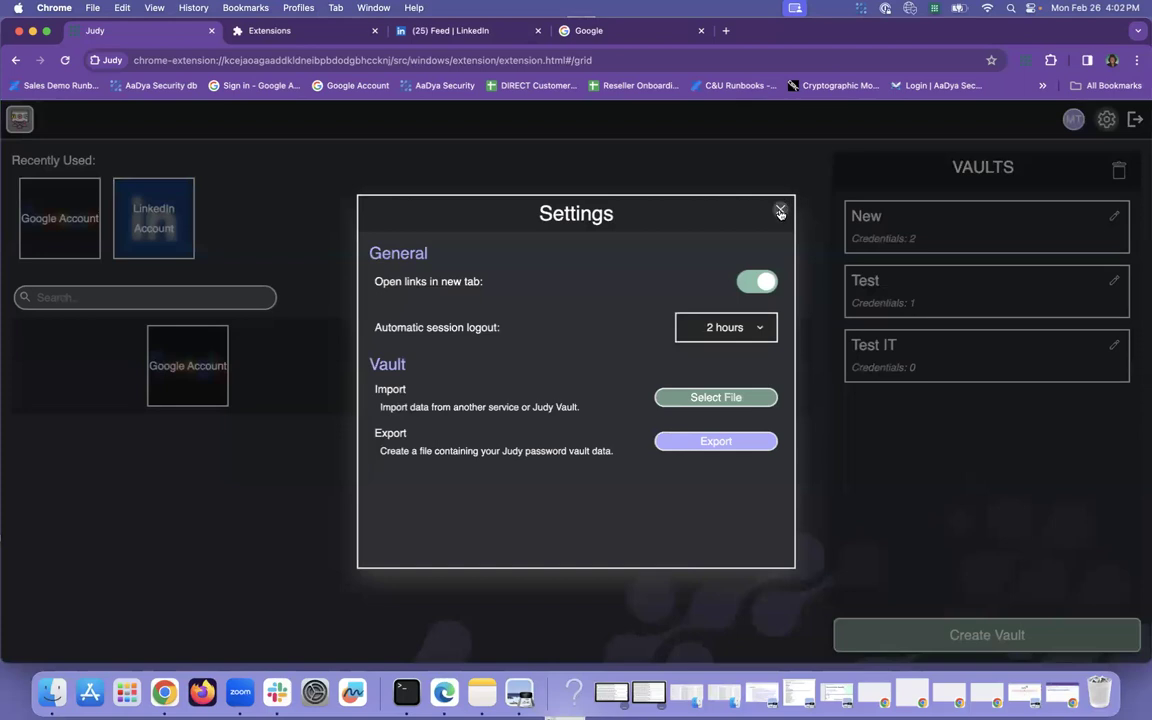
pyautogui.click(781, 206)
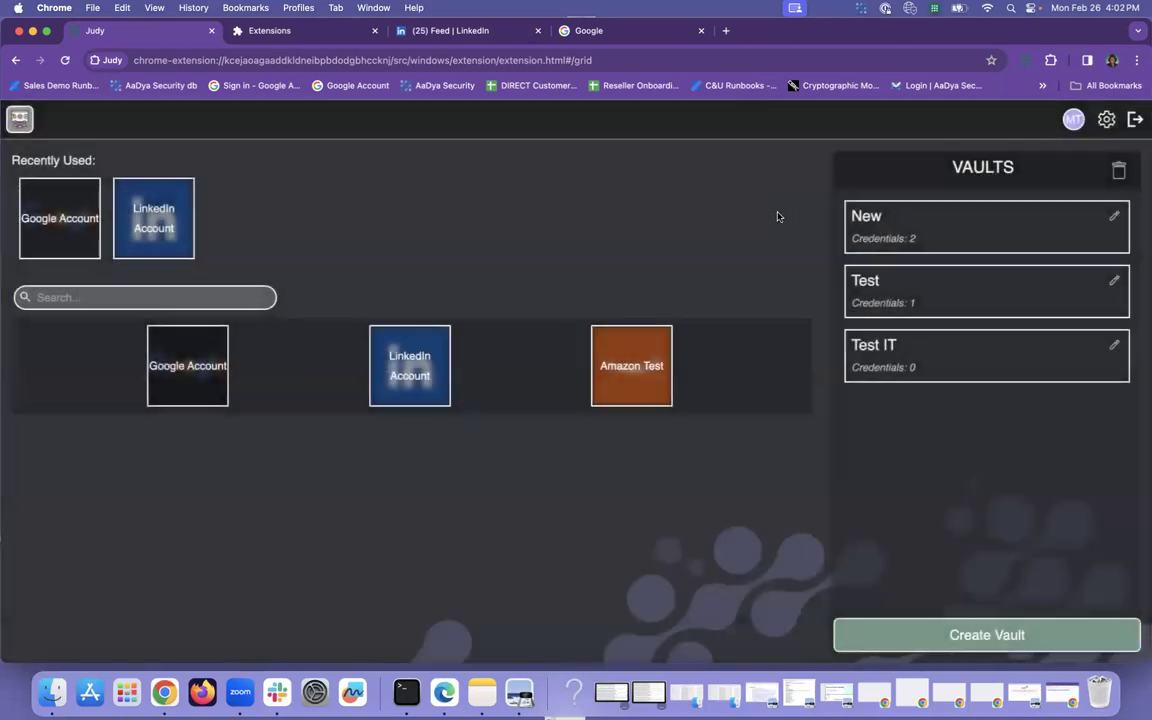